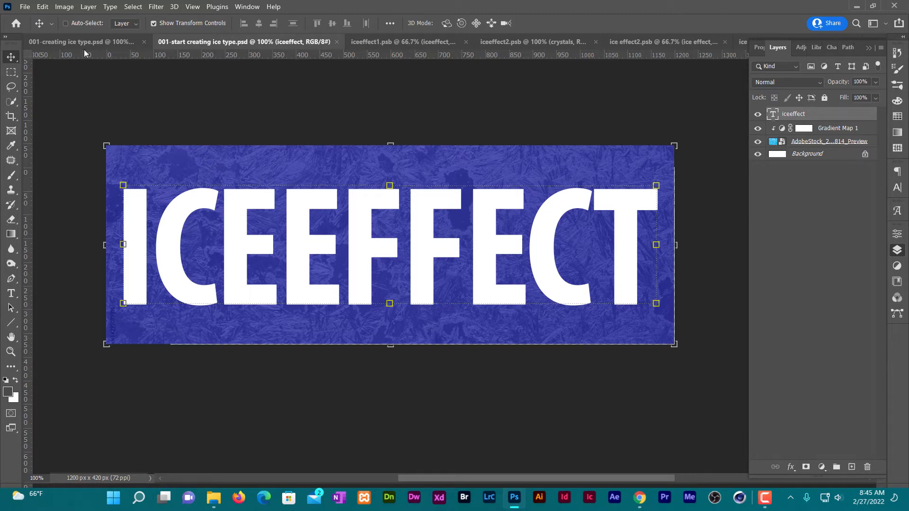
Rotate the canvas 90° clockwise and convert the iceeffect text layer to a smart object.
{"action": "left_click", "coordinate": [63, 7]}
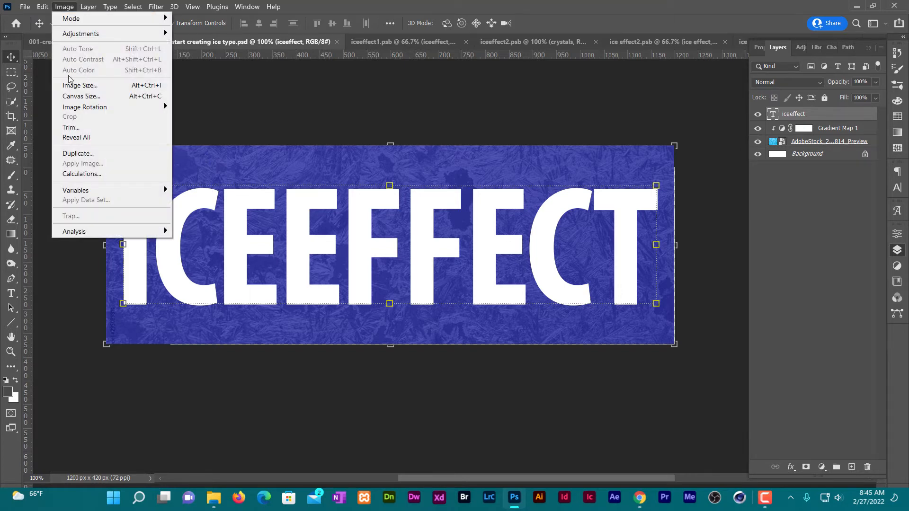
{"action": "mouse_move", "coordinate": [104, 107]}
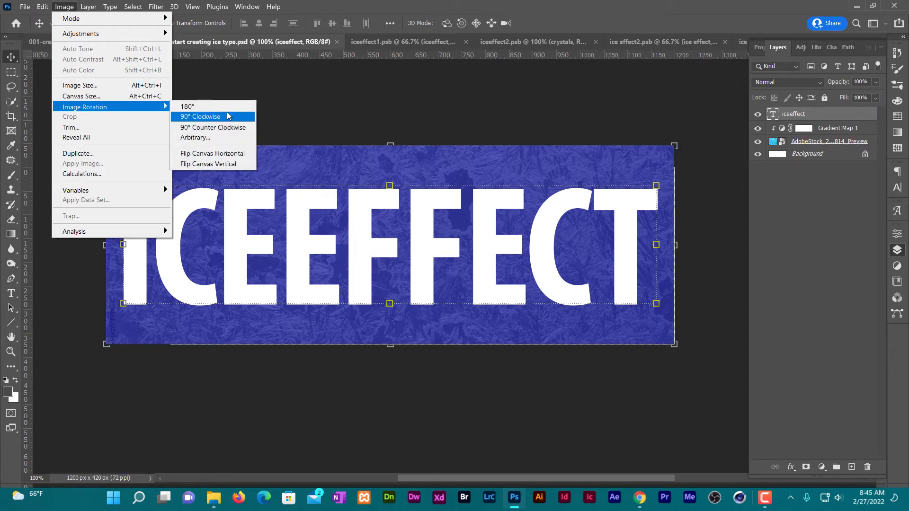
{"action": "left_click", "coordinate": [227, 116]}
{"action": "key", "text": "ctrl+0"}
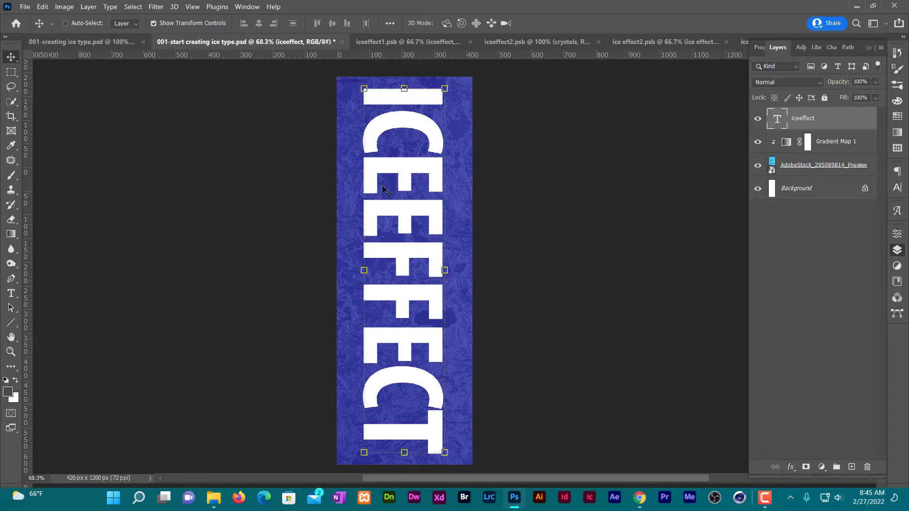
{"action": "right_click", "coordinate": [829, 121]}
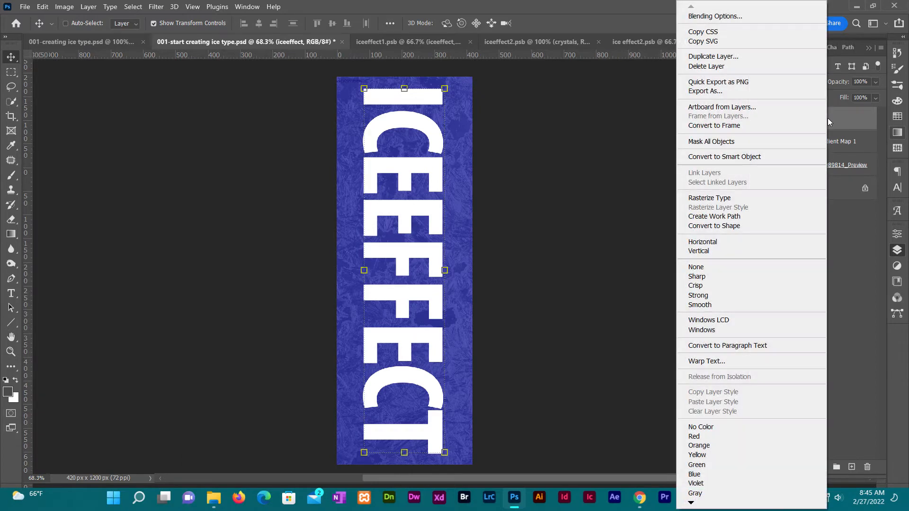
{"action": "left_click", "coordinate": [756, 158]}
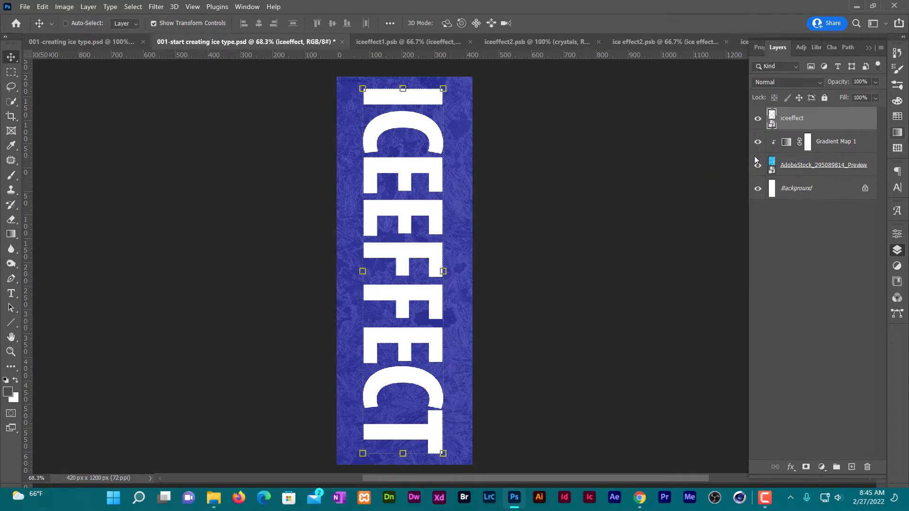
Apply the Wind filter from the right to the iceeffect smart object, stacking it three times using the Wind method.
{"action": "left_click", "coordinate": [154, 8]}
{"action": "mouse_move", "coordinate": [258, 224]}
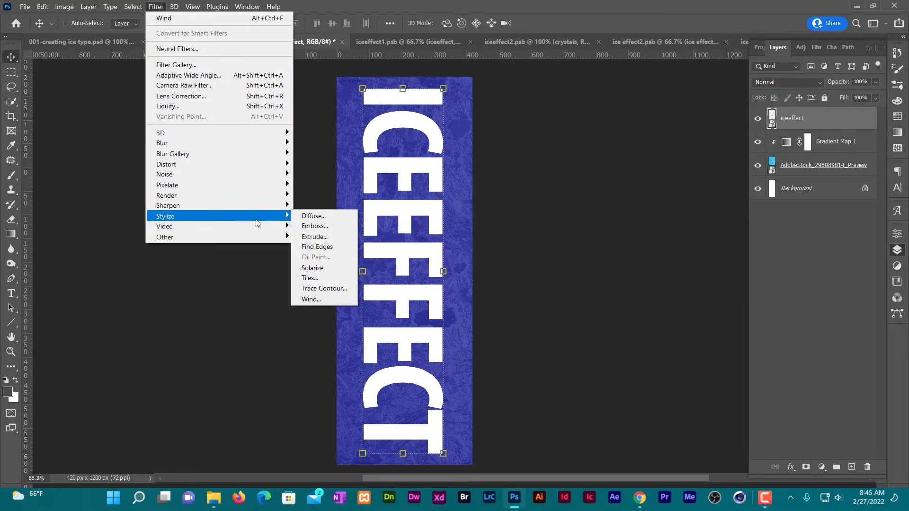
{"action": "left_click", "coordinate": [314, 300]}
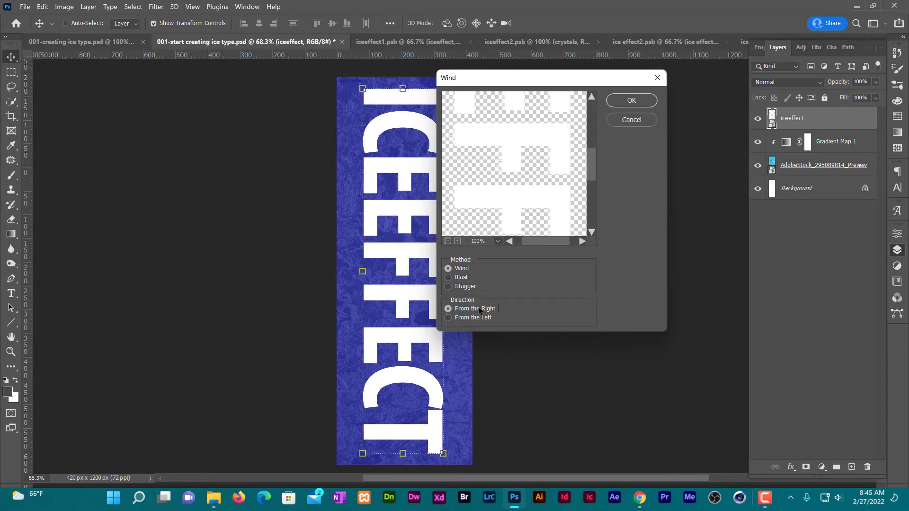
{"action": "left_click", "coordinate": [635, 101]}
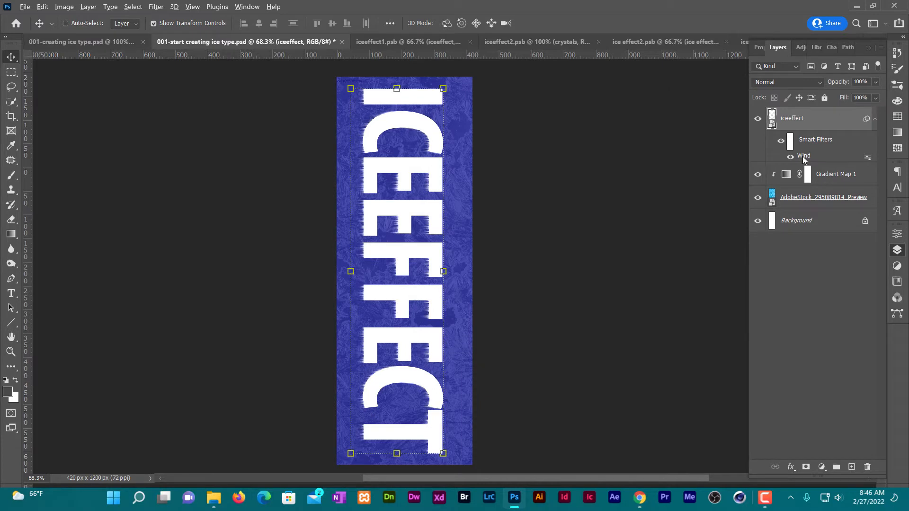
{"action": "left_click_drag", "start_coordinate": [803, 160], "coordinate": [803, 154]}
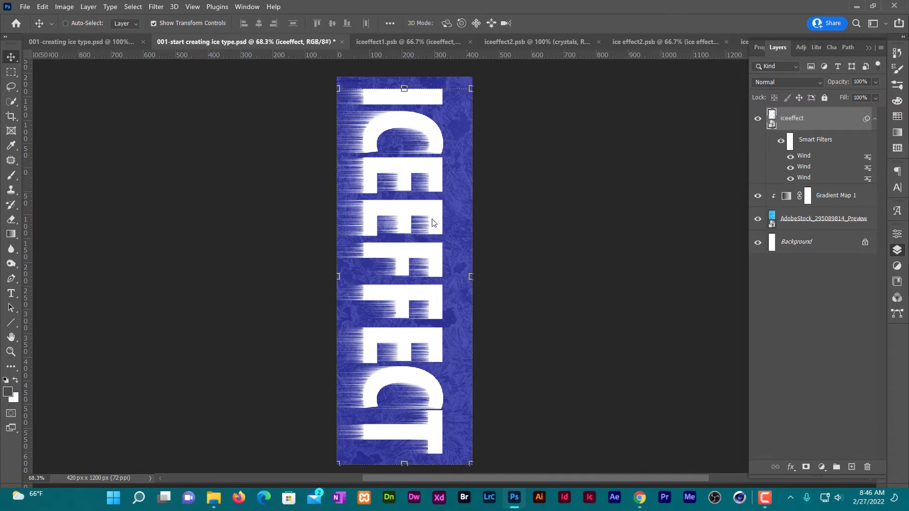
Shift the windblown text slightly right within the canvas and convert the iceeffect layer to a smart object again.
{"action": "left_click_drag", "start_coordinate": [432, 220], "coordinate": [444, 223]}
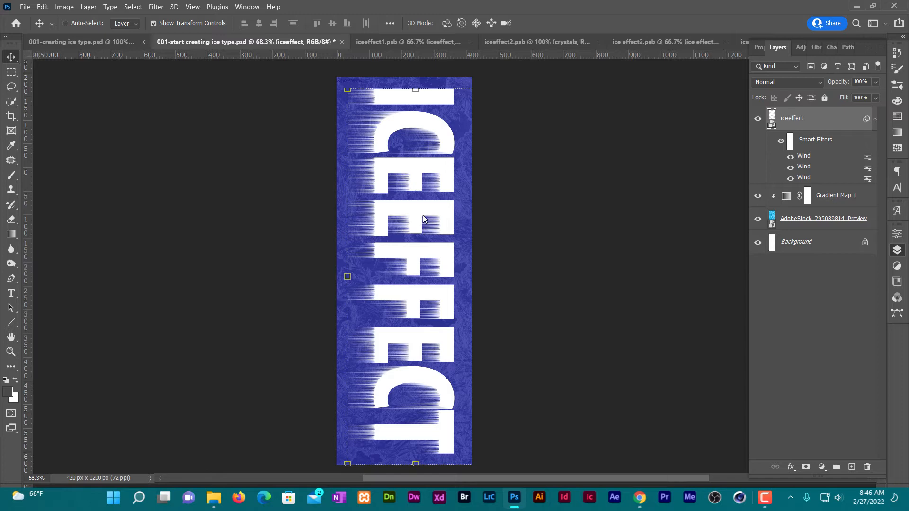
{"action": "right_click", "coordinate": [821, 119]}
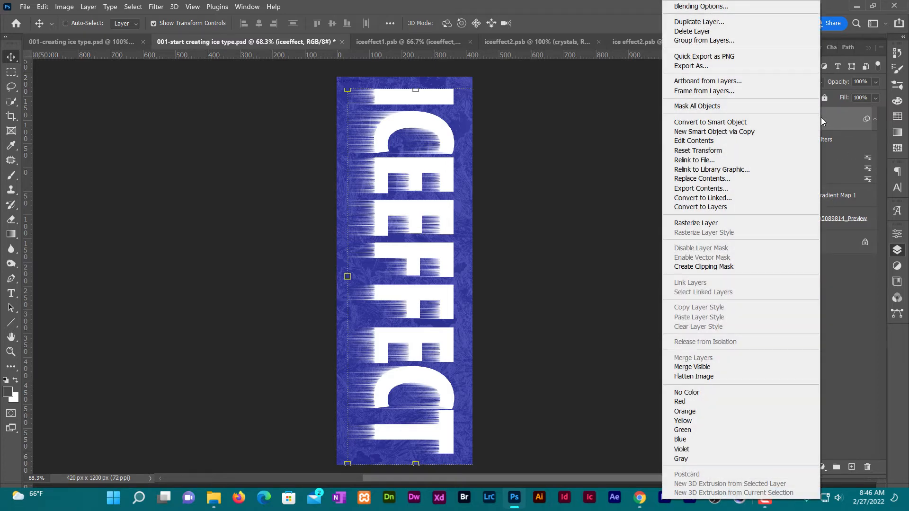
{"action": "left_click", "coordinate": [776, 126]}
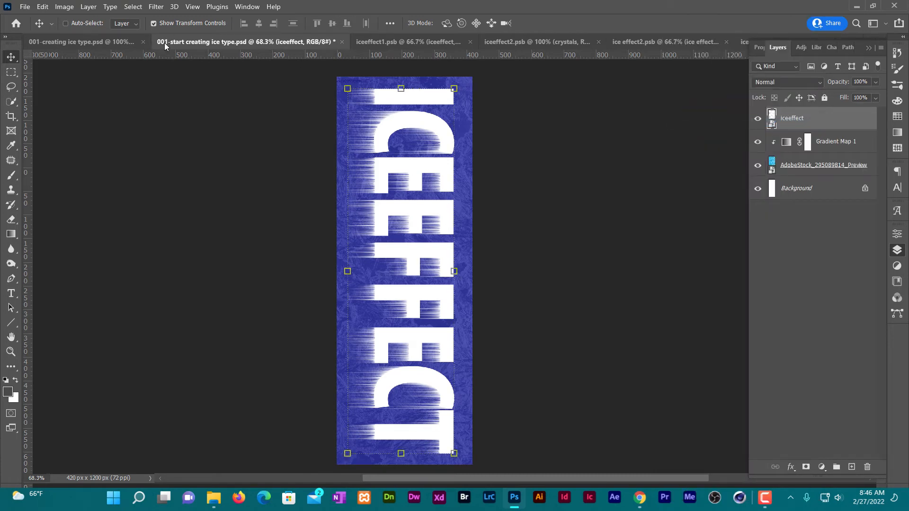
Rotate the canvas 90° counter clockwise so the text reads horizontally with the icicles hanging down.
{"action": "left_click", "coordinate": [67, 6]}
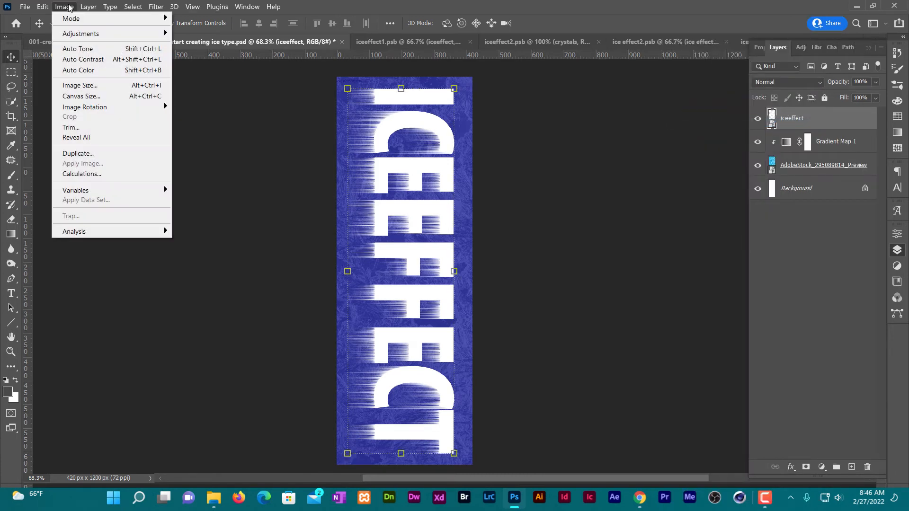
{"action": "mouse_move", "coordinate": [137, 109]}
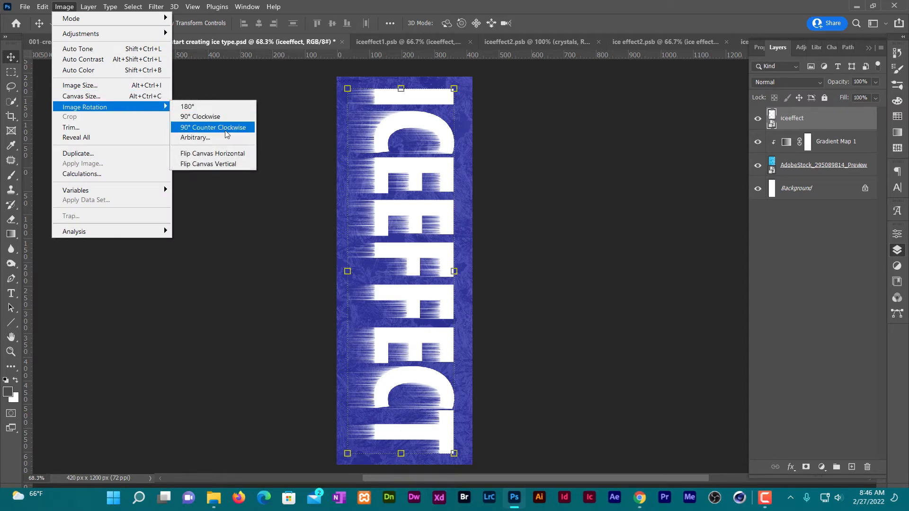
{"action": "left_click", "coordinate": [225, 133]}
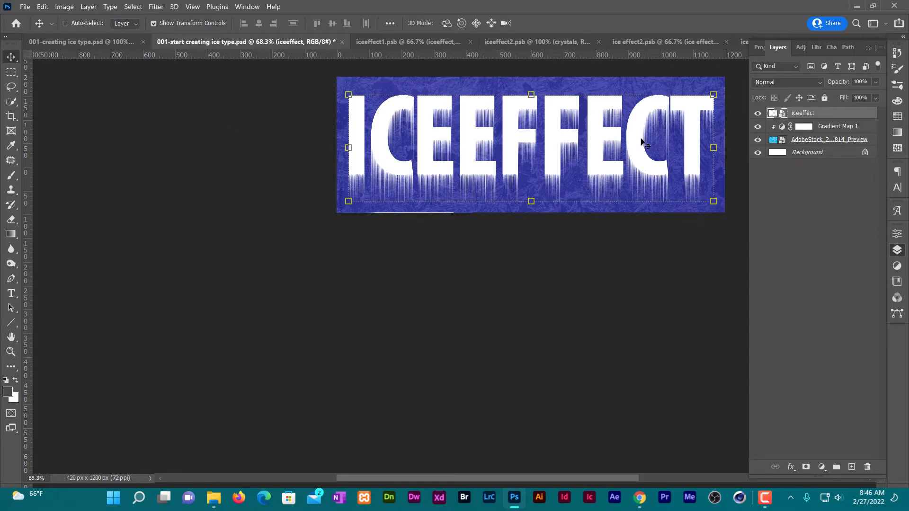
{"action": "left_click_drag", "start_coordinate": [614, 122], "coordinate": [495, 204]}
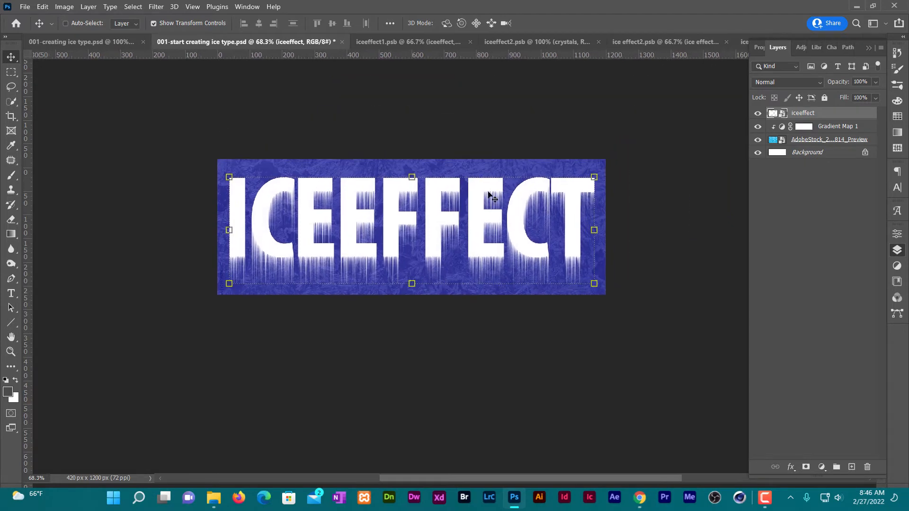
{"action": "scroll", "coordinate": [482, 197], "scroll_direction": "up", "scroll_amount": 2}
{"action": "scroll", "coordinate": [481, 199], "scroll_direction": "up", "scroll_amount": 1}
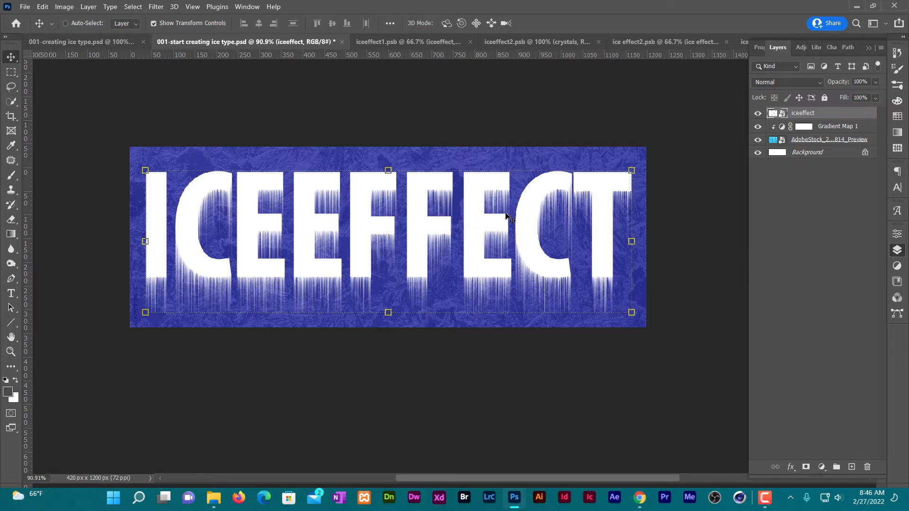
Add a smooth inner Bevel & Emboss: depth 150% down, size 10 px, twin-peak gloss contour, Linear Dodge (Add) highlight, Linear Burn shadow in #3a3c59 at 50%.
{"action": "left_click", "coordinate": [791, 467]}
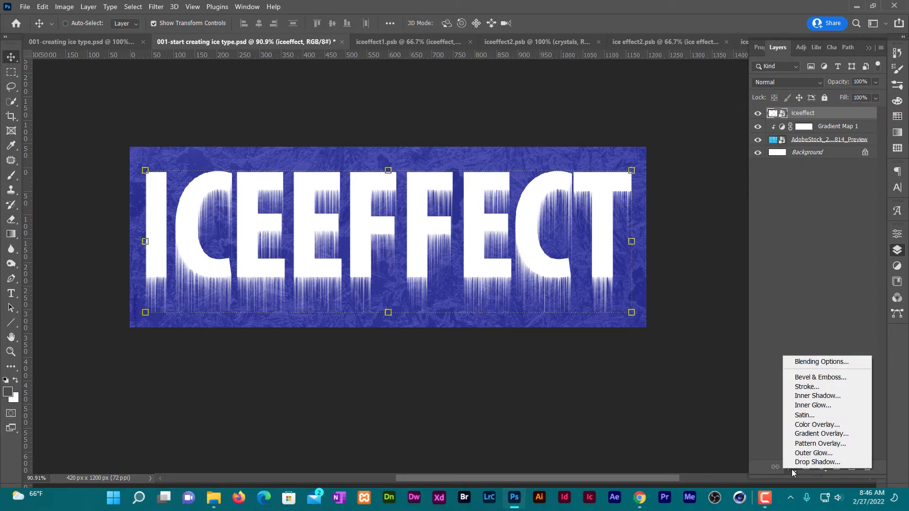
{"action": "left_click", "coordinate": [823, 378]}
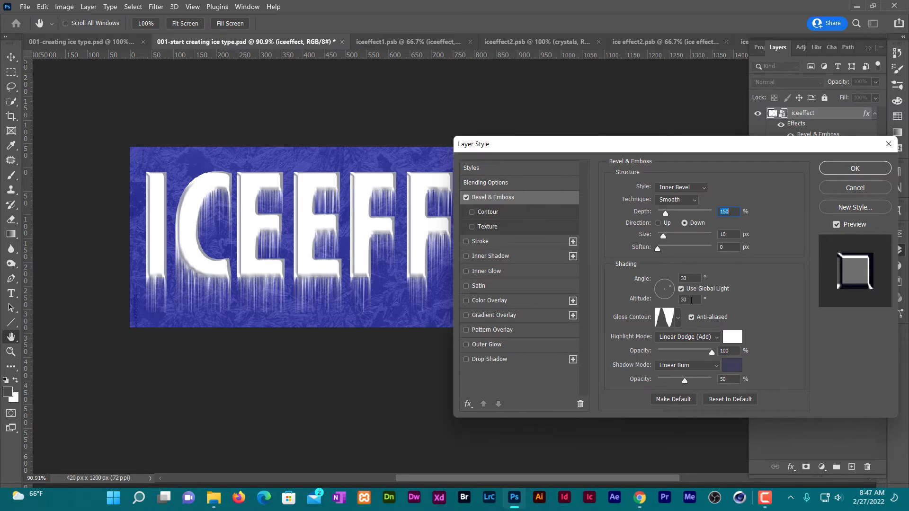
{"action": "left_click", "coordinate": [678, 318]}
{"action": "left_click", "coordinate": [628, 363]}
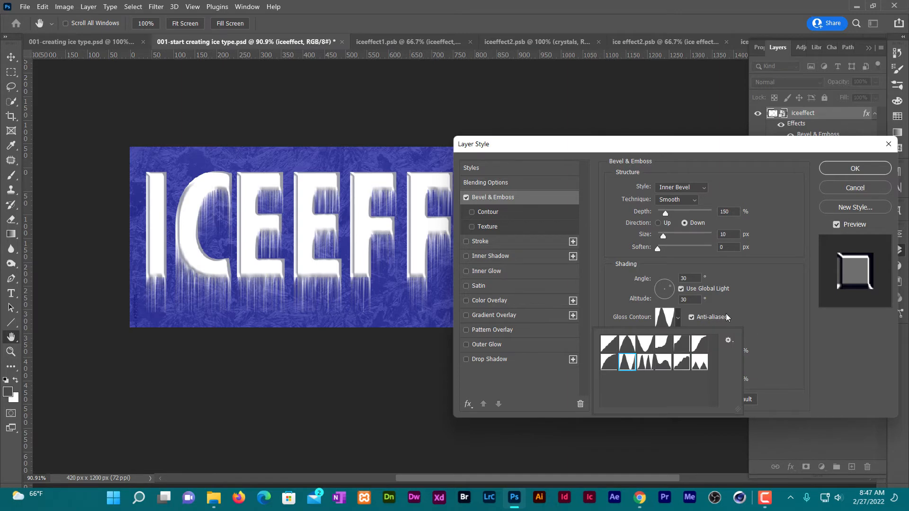
{"action": "left_click", "coordinate": [740, 303]}
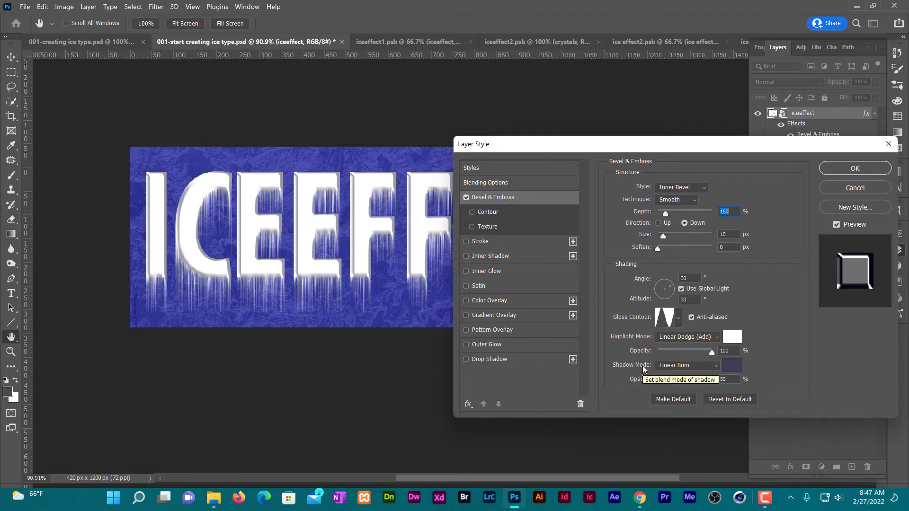
{"action": "left_click", "coordinate": [732, 365]}
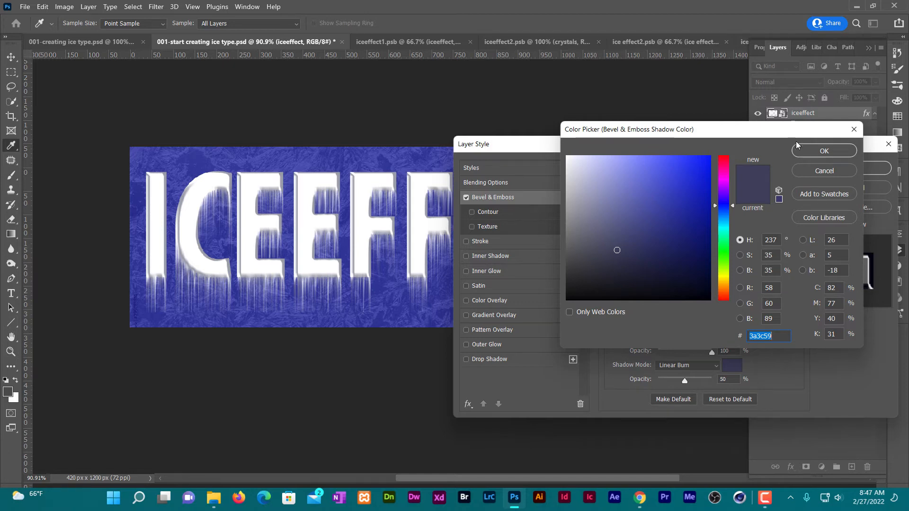
{"action": "left_click", "coordinate": [823, 151]}
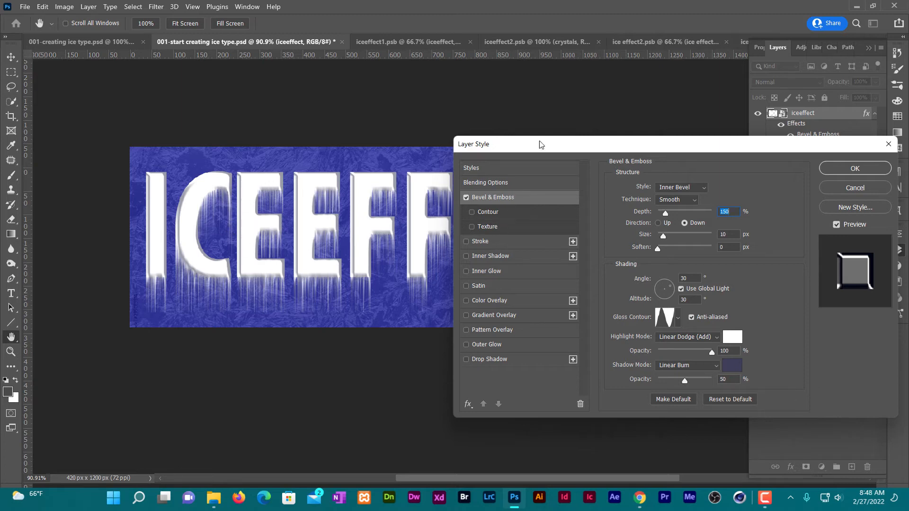
Set the iceeffect layer's fill opacity to 0% in the blending options.
{"action": "left_click", "coordinate": [500, 185]}
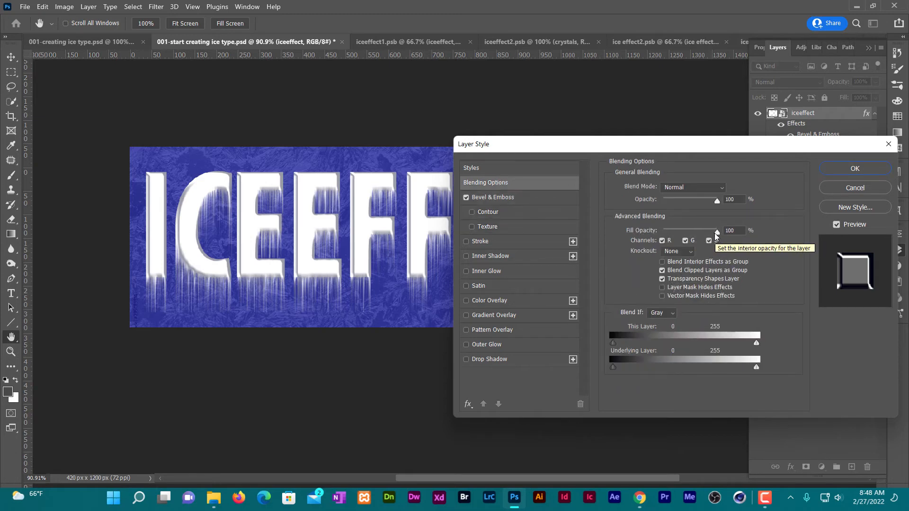
{"action": "left_click_drag", "start_coordinate": [716, 232], "coordinate": [657, 227]}
{"action": "left_click", "coordinate": [632, 231]}
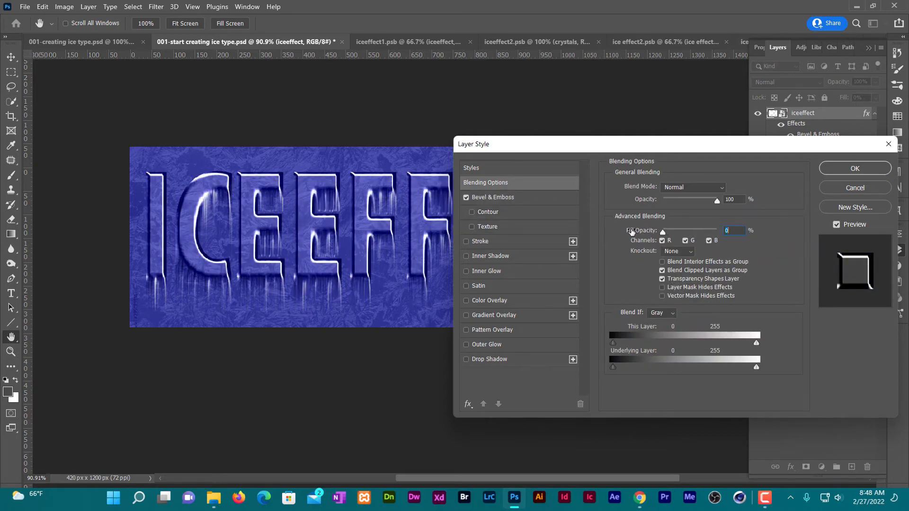
Add a texture to the bevel using the Molecular pattern at 150% scale and +10 depth.
{"action": "left_click", "coordinate": [486, 228]}
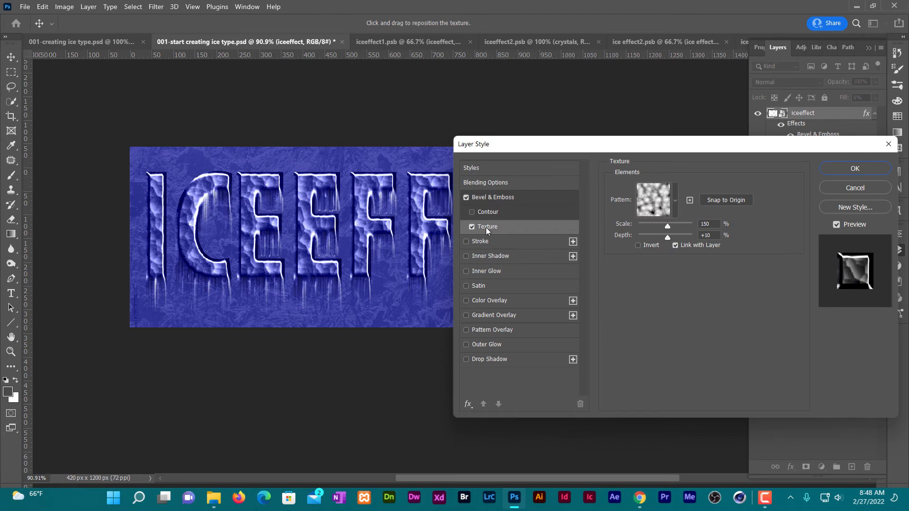
{"action": "left_click", "coordinate": [675, 200]}
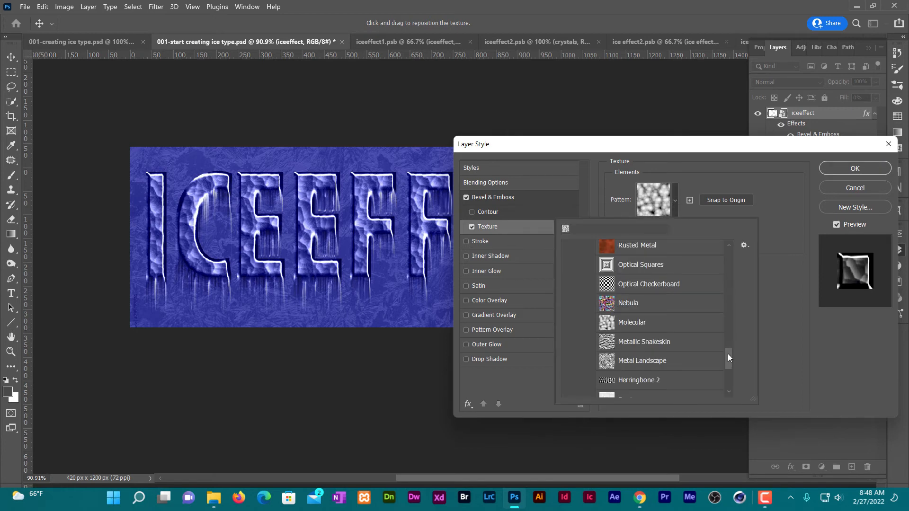
{"action": "mouse_move", "coordinate": [728, 356]}
{"action": "left_mouse_down"}
{"action": "mouse_move", "coordinate": [726, 286]}
{"action": "mouse_move", "coordinate": [728, 353]}
{"action": "left_mouse_up"}
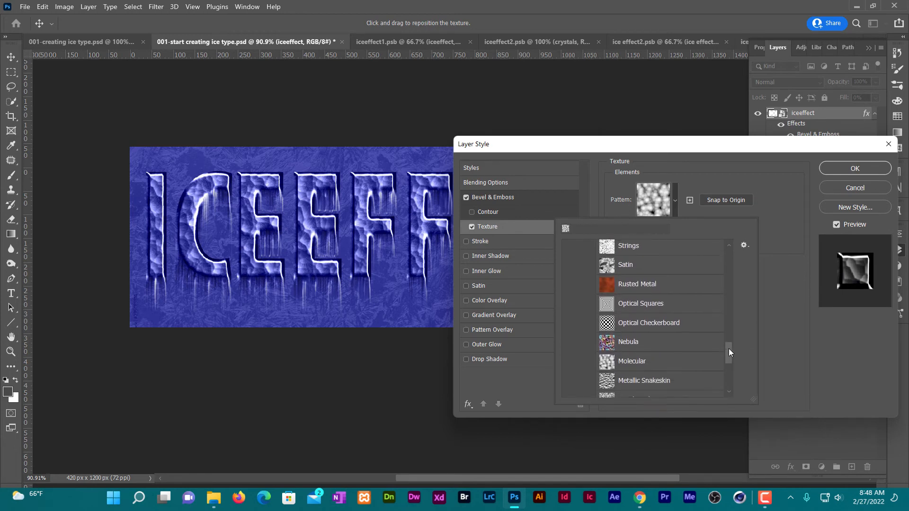
{"action": "left_click", "coordinate": [605, 368]}
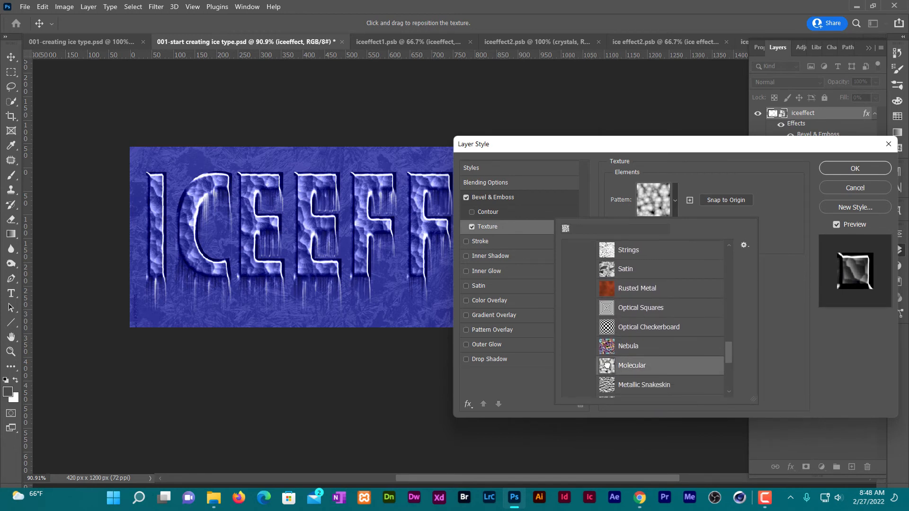
{"action": "left_click", "coordinate": [490, 359]}
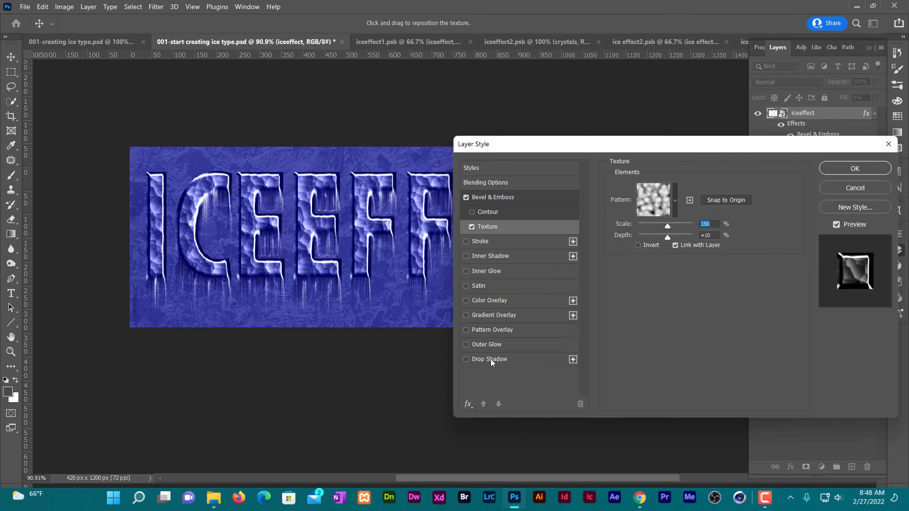
Add a Multiply drop shadow in #3a3c59 with 100% opacity, 5 px distance, 10 px size and 5% noise, and apply the layer style.
{"action": "left_click", "coordinate": [491, 359]}
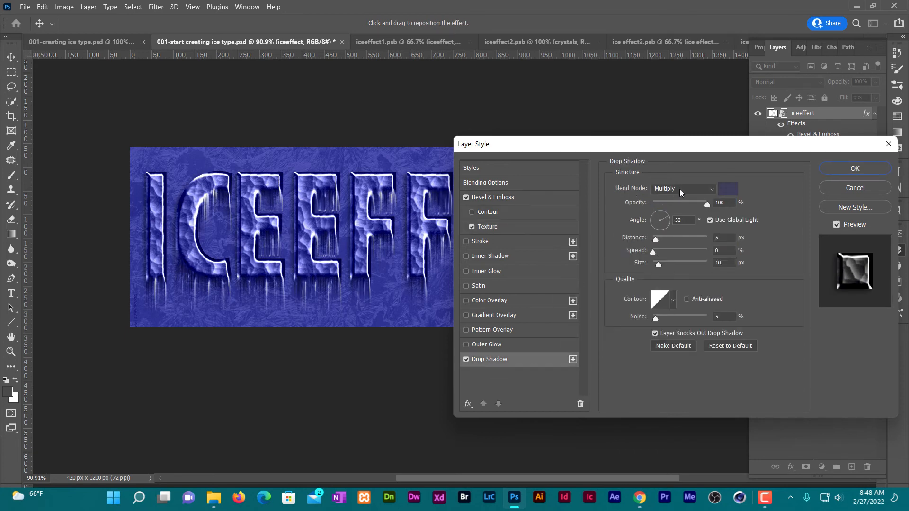
{"action": "left_click", "coordinate": [728, 189]}
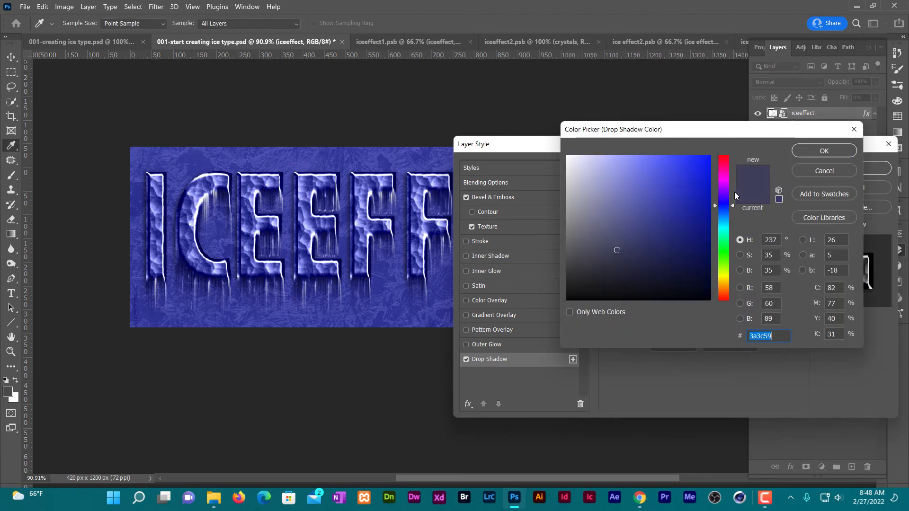
{"action": "left_click", "coordinate": [824, 151]}
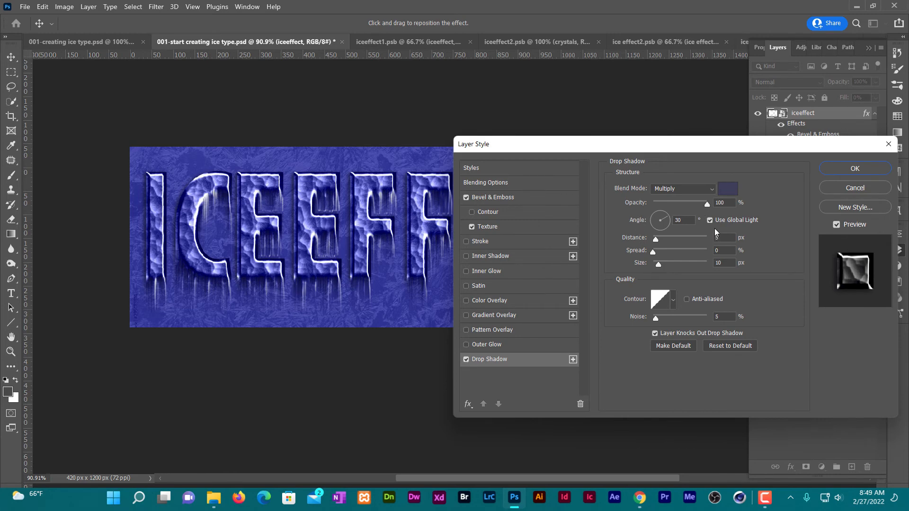
{"action": "type", "text": "5"}
{"action": "left_click", "coordinate": [860, 167]}
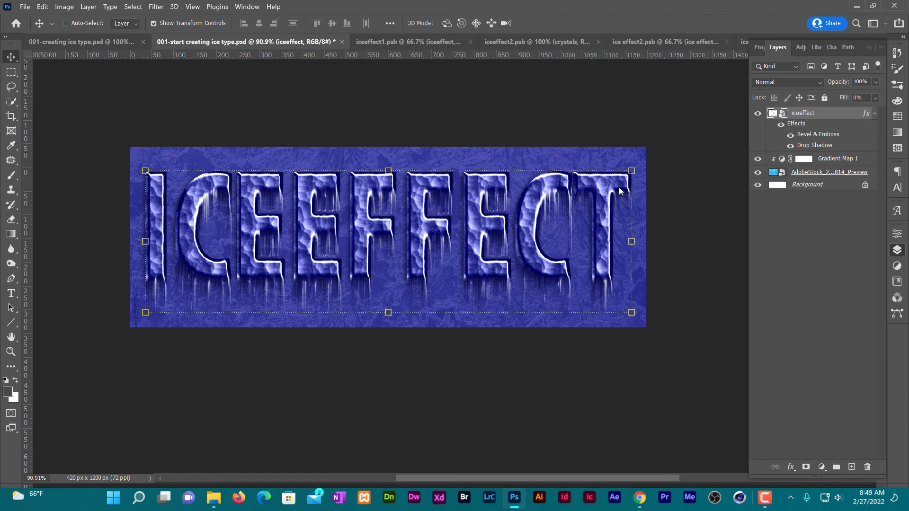
{"action": "left_click", "coordinate": [898, 148]}
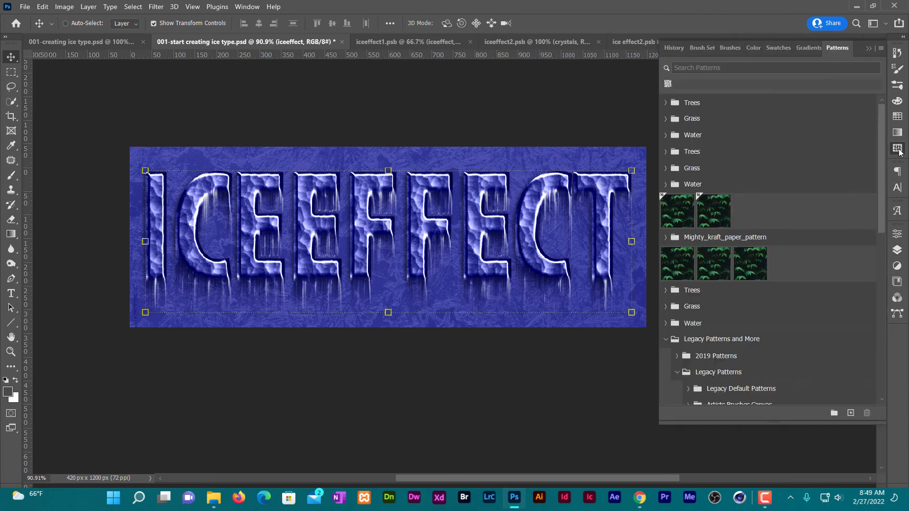
{"action": "left_click", "coordinate": [881, 48]}
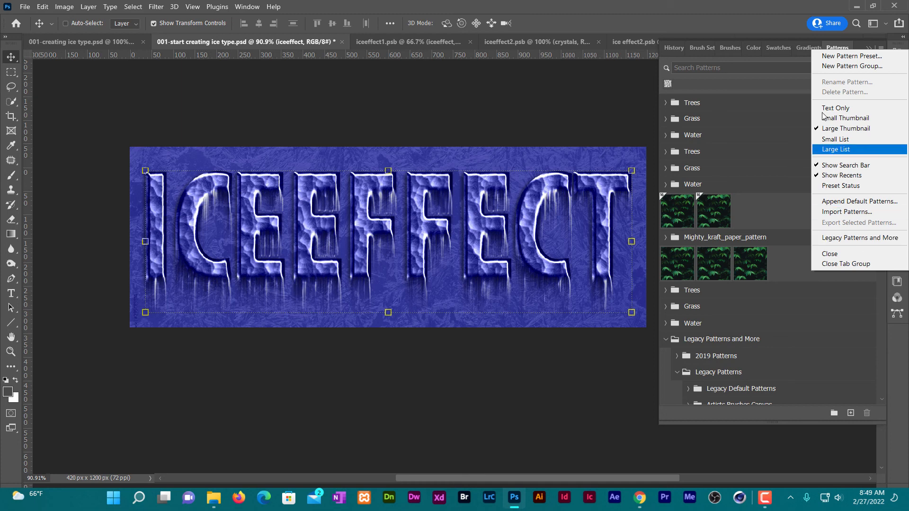
{"action": "left_click", "coordinate": [819, 5]}
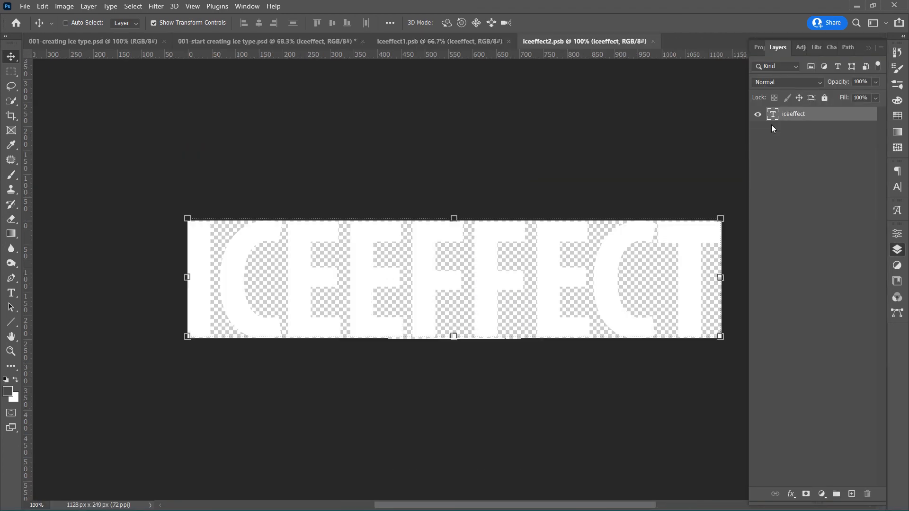
Replace the text in the nested smart object iceeffect2.psb with CRYSTALS and save that document.
{"action": "double_click", "coordinate": [308, 263]}
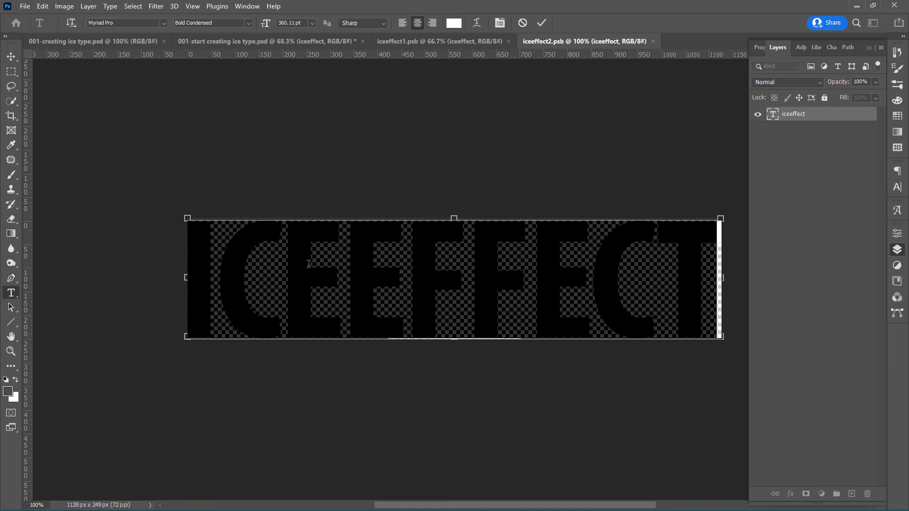
{"action": "type", "text": "CR"}
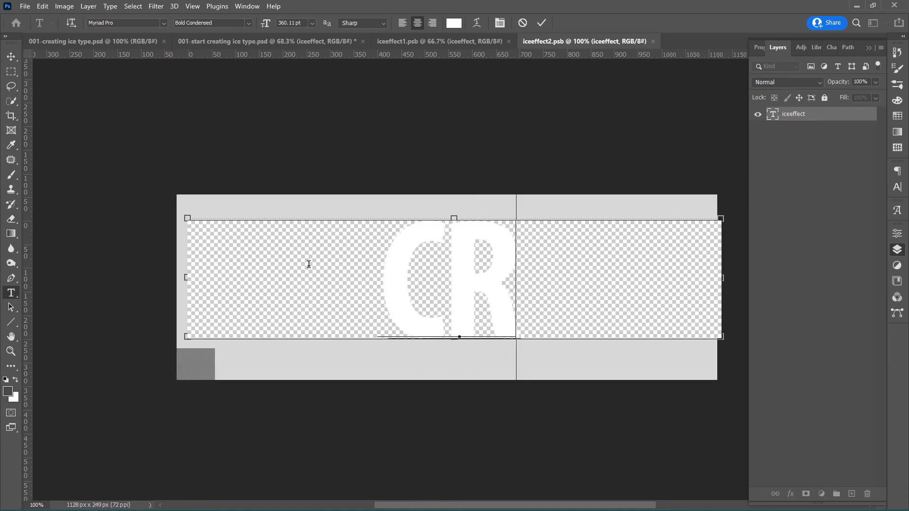
{"action": "type", "text": "YSTAL"}
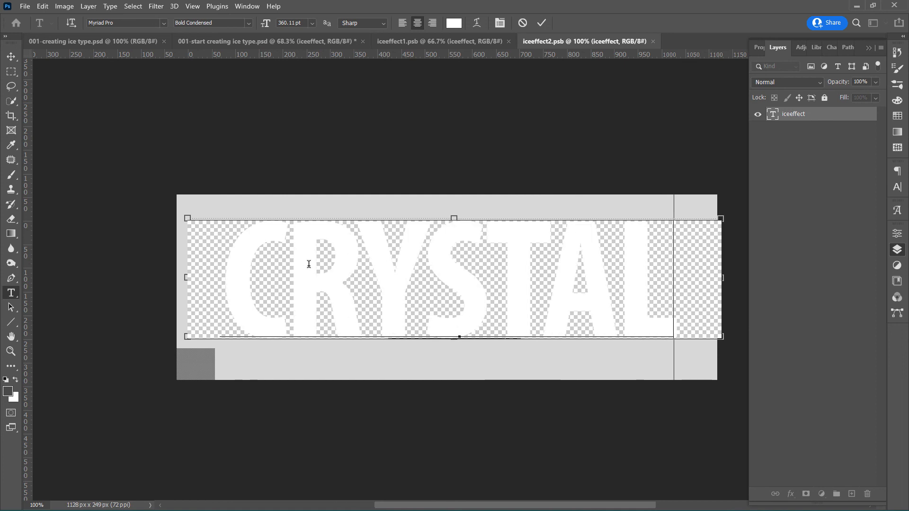
{"action": "type", "text": "S"}
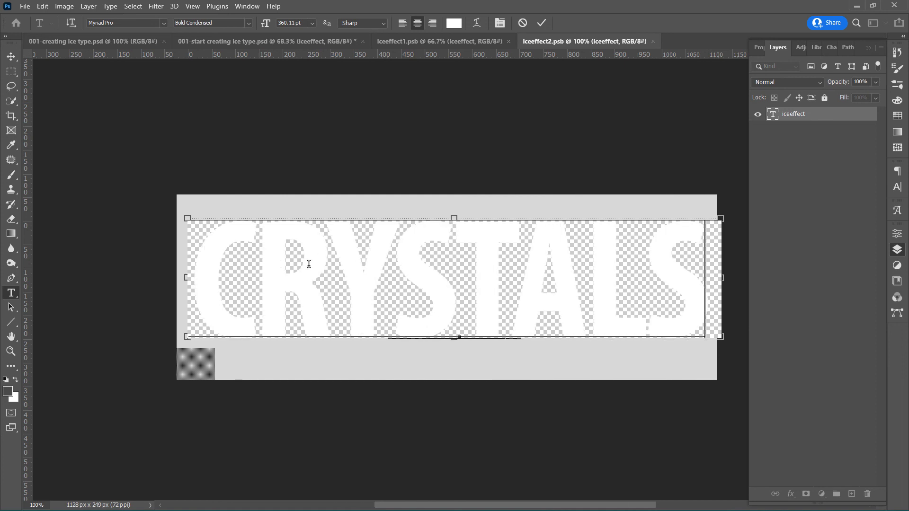
{"action": "left_click", "coordinate": [540, 23]}
{"action": "key", "text": "ctrl+s"}
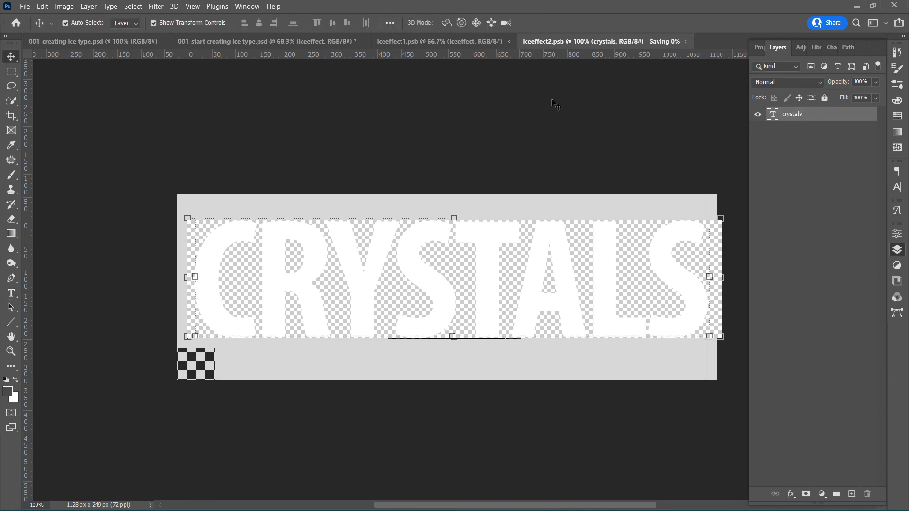
Save the iceeffect1.psb smart object with its updated text and return to the 001-start creating ice type.psd document.
{"action": "left_click", "coordinate": [464, 41]}
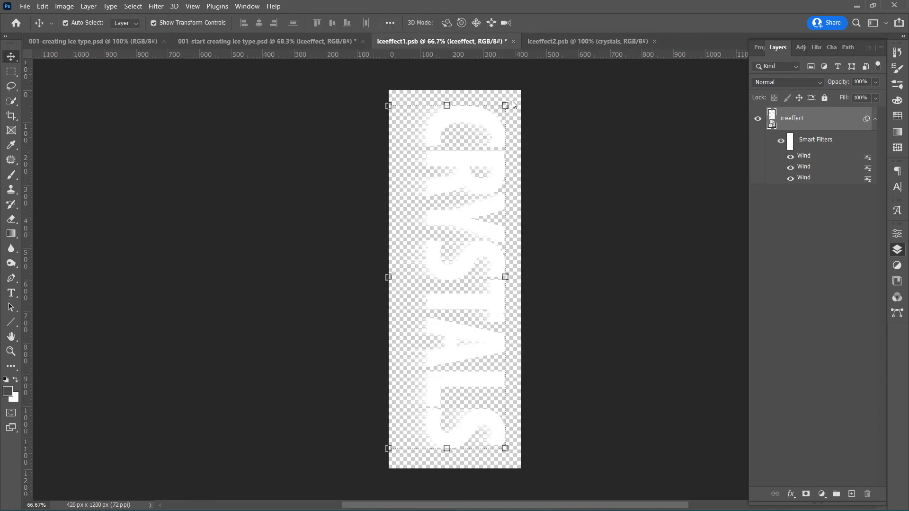
{"action": "key", "text": "ctrl+s"}
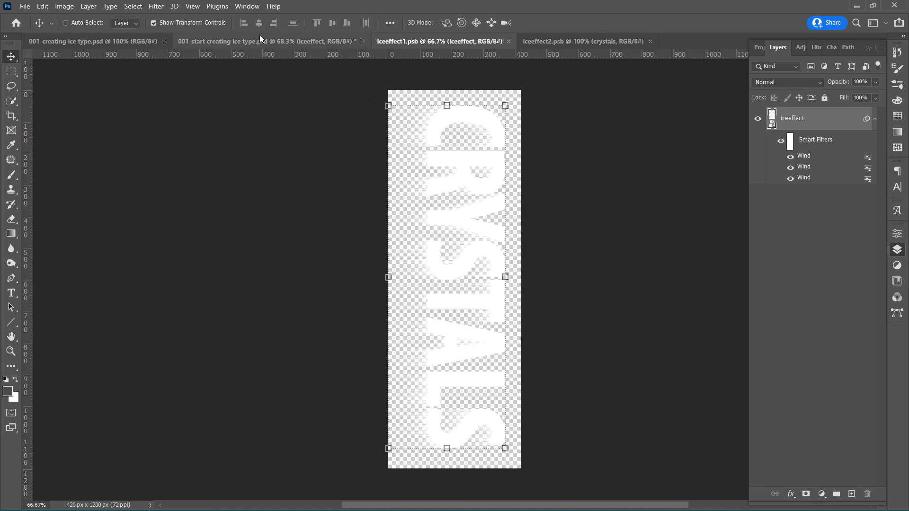
{"action": "left_click", "coordinate": [259, 37]}
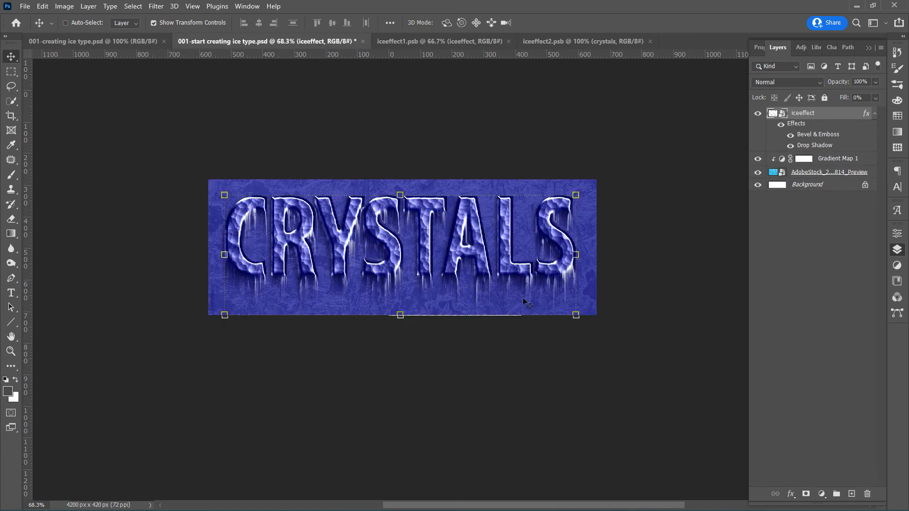